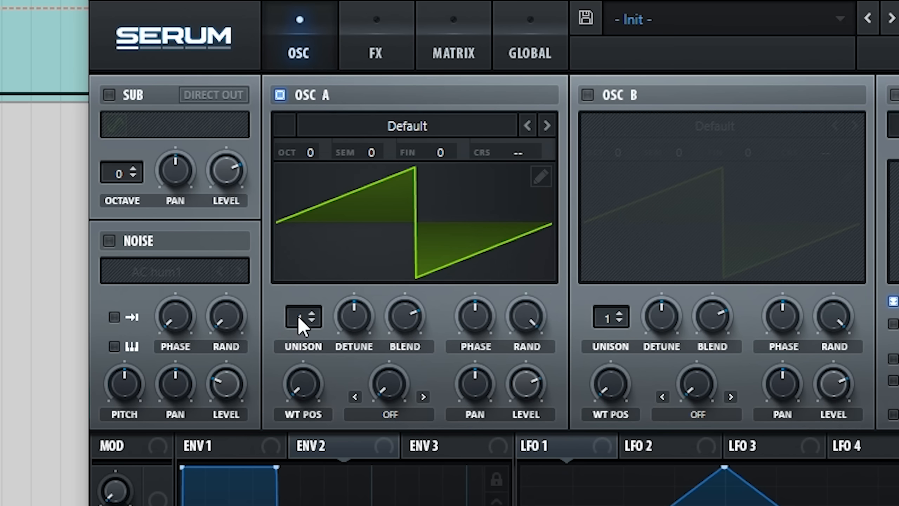
Step: Set oscillator A to 7 unison voices and reduce its detune
{"action": "left_click_drag", "start_coordinate": [299, 319], "coordinate": [310, 221]}
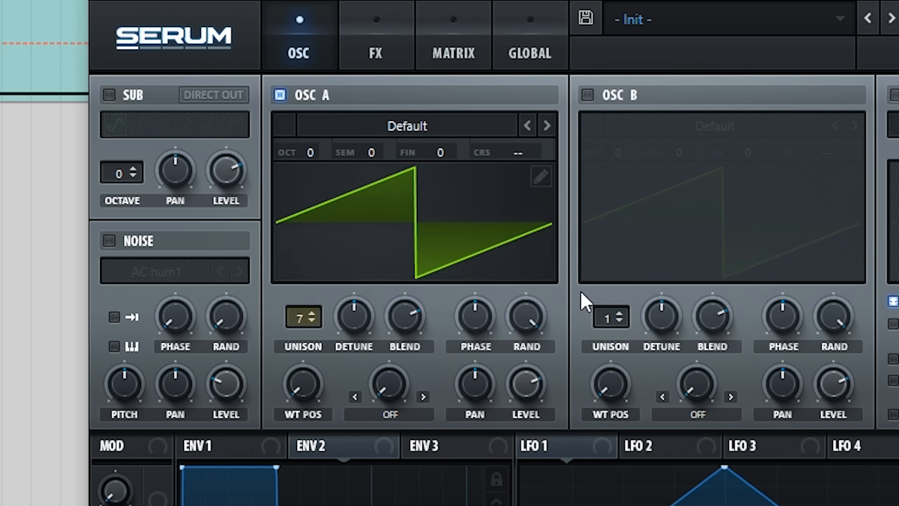
{"action": "mouse_move", "coordinate": [379, 320]}
{"action": "left_mouse_down"}
{"action": "mouse_move", "coordinate": [360, 331]}
{"action": "mouse_move", "coordinate": [380, 327]}
{"action": "left_mouse_up"}
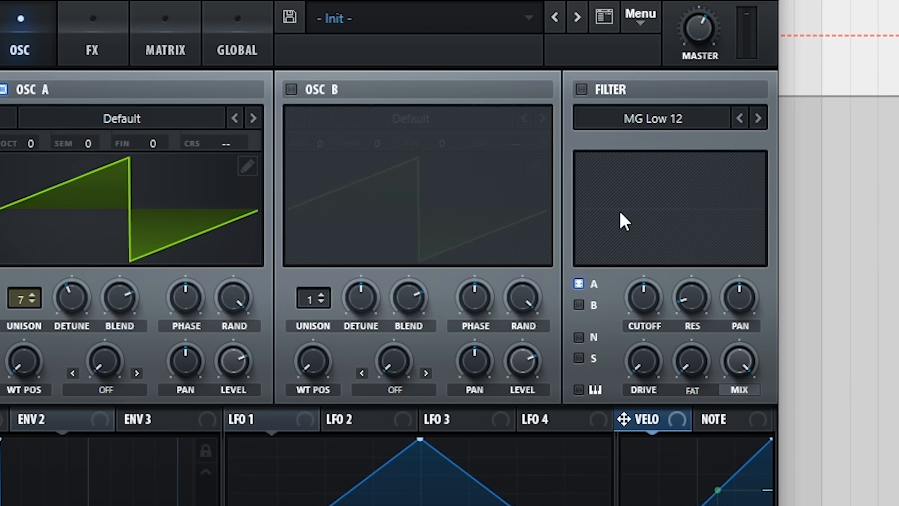
Step: Copy oscillator A's settings to oscillator B and set oscillator B's octave to +1
{"action": "left_click", "coordinate": [640, 16]}
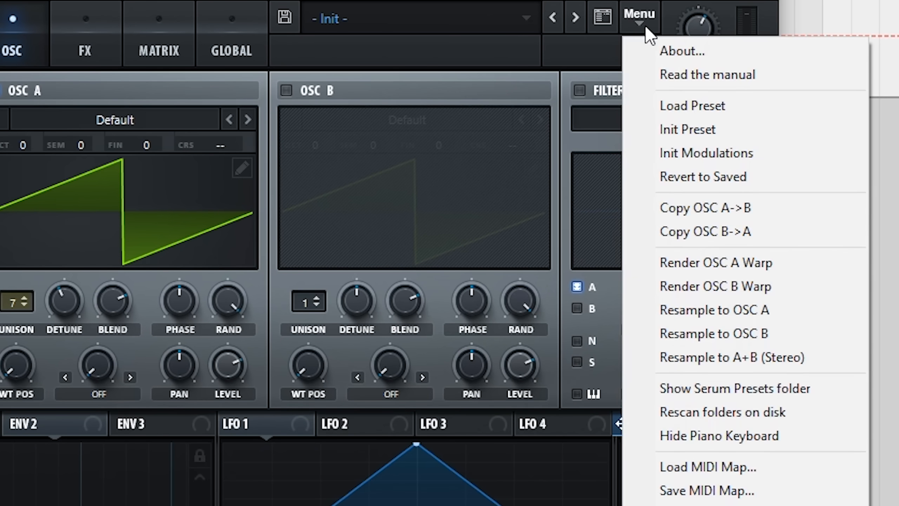
{"action": "left_click", "coordinate": [678, 210]}
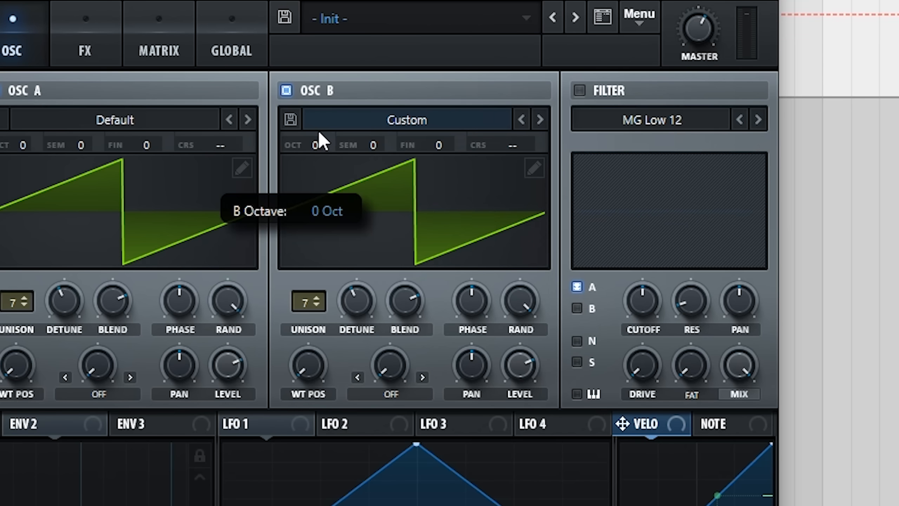
{"action": "left_click_drag", "start_coordinate": [314, 145], "coordinate": [322, 134]}
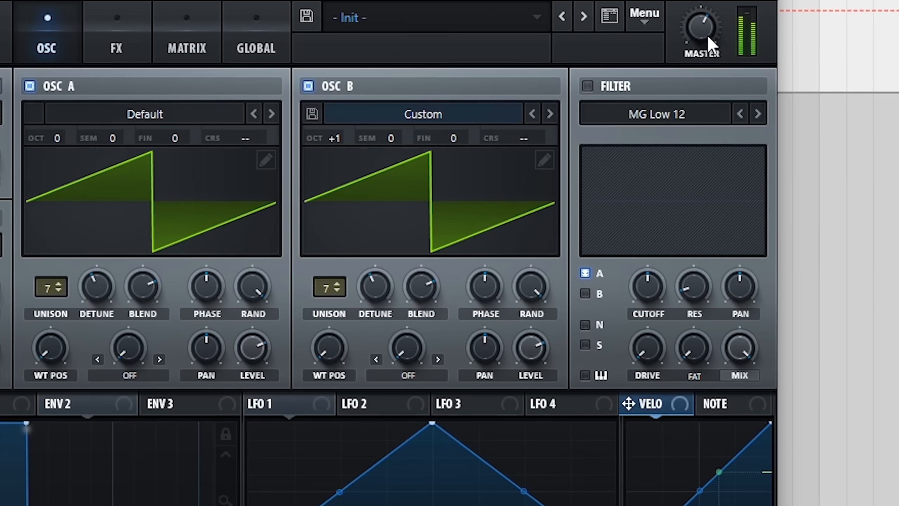
Step: Lower the master volume slightly and turn oscillator B's level all the way down
{"action": "left_click_drag", "start_coordinate": [706, 36], "coordinate": [707, 42]}
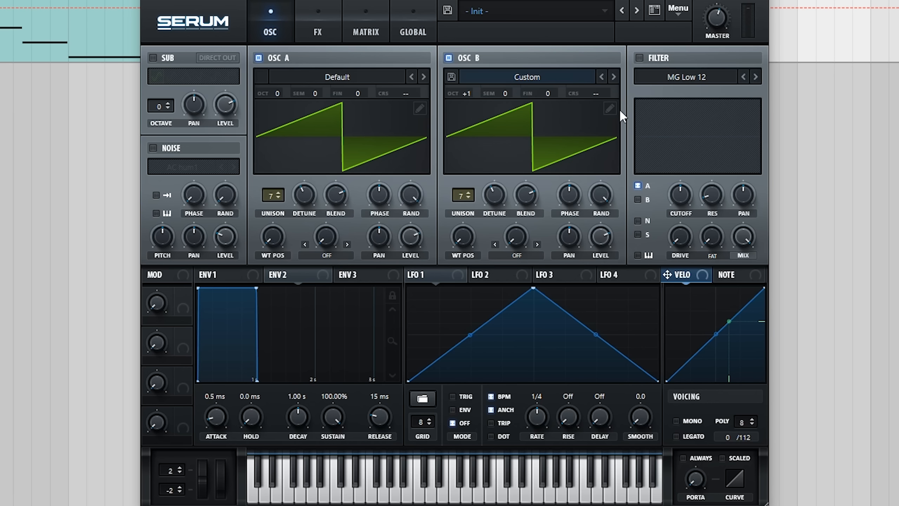
{"action": "left_click_drag", "start_coordinate": [601, 234], "coordinate": [598, 254]}
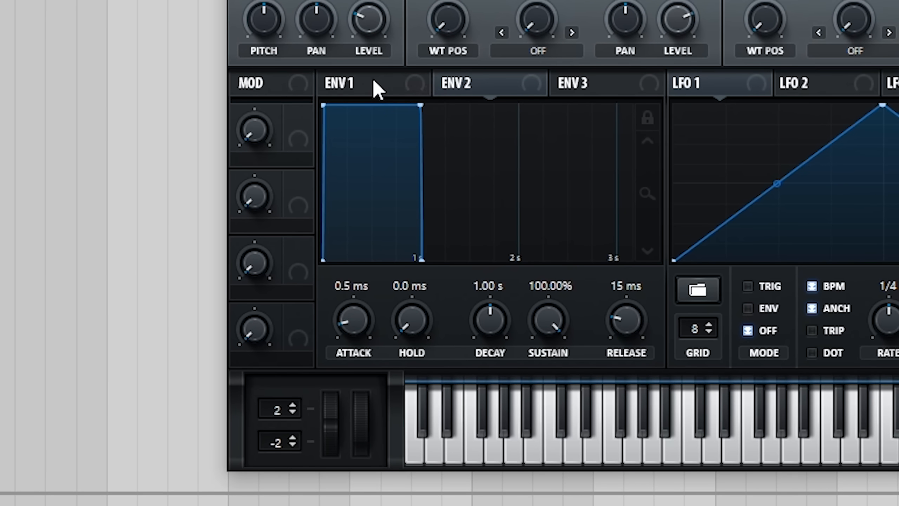
Step: Shape Envelope 1 with a 13 ms attack, 2.50 s decay and -3.3 dB sustain
{"action": "left_click_drag", "start_coordinate": [421, 107], "coordinate": [546, 144]}
{"action": "left_click_drag", "start_coordinate": [367, 320], "coordinate": [370, 297]}
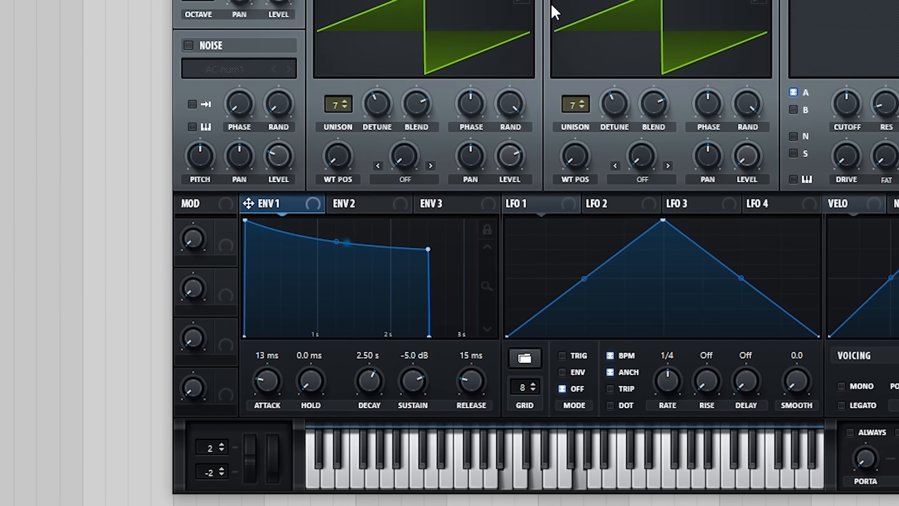
{"action": "left_click_drag", "start_coordinate": [413, 381], "coordinate": [412, 379]}
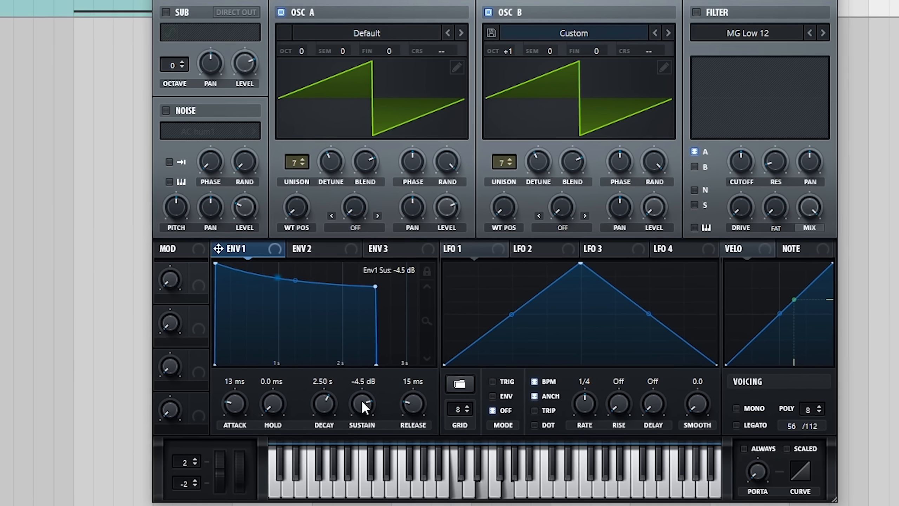
{"action": "left_click_drag", "start_coordinate": [361, 399], "coordinate": [362, 397]}
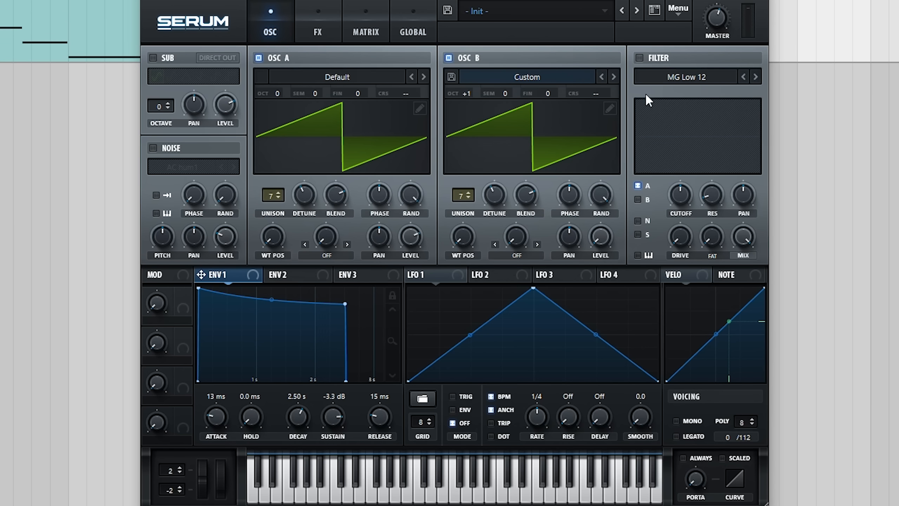
Step: Enable the filter as MG Low 24, routing oscillators A and B and the noise through it
{"action": "left_click", "coordinate": [640, 58]}
{"action": "left_click", "coordinate": [756, 76]}
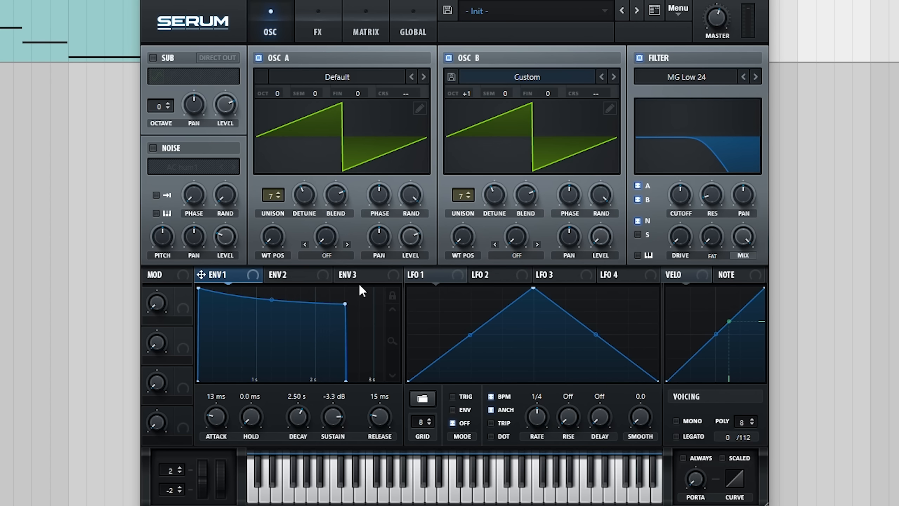
Step: Set Envelope 2 to 128 ms attack, 2.65 s decay, 76.47% sustain and 245 ms release, and assign it to the filter cutoff
{"action": "left_click", "coordinate": [300, 272]}
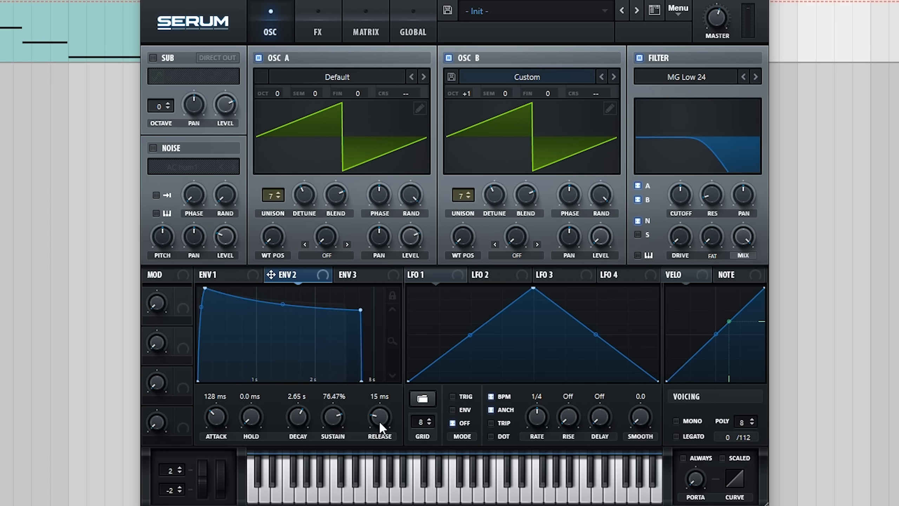
{"action": "left_click_drag", "start_coordinate": [379, 419], "coordinate": [385, 398]}
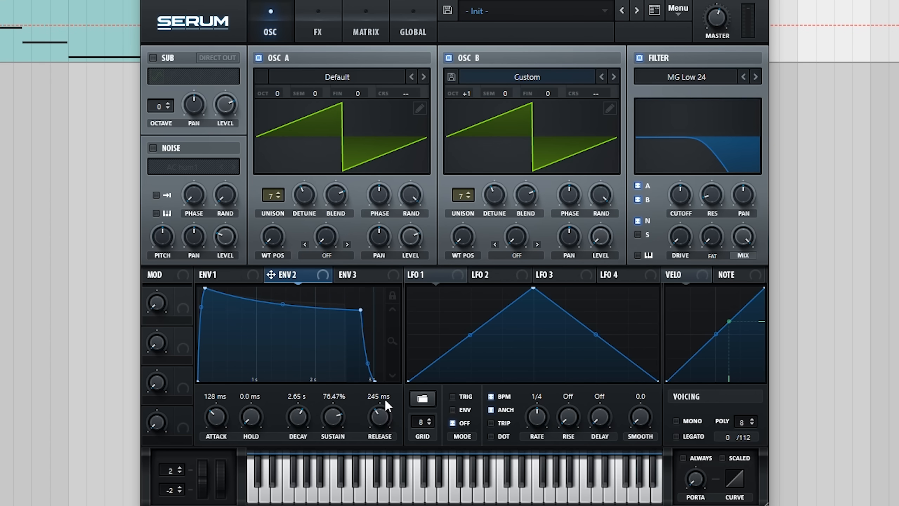
{"action": "left_click_drag", "start_coordinate": [271, 275], "coordinate": [675, 201]}
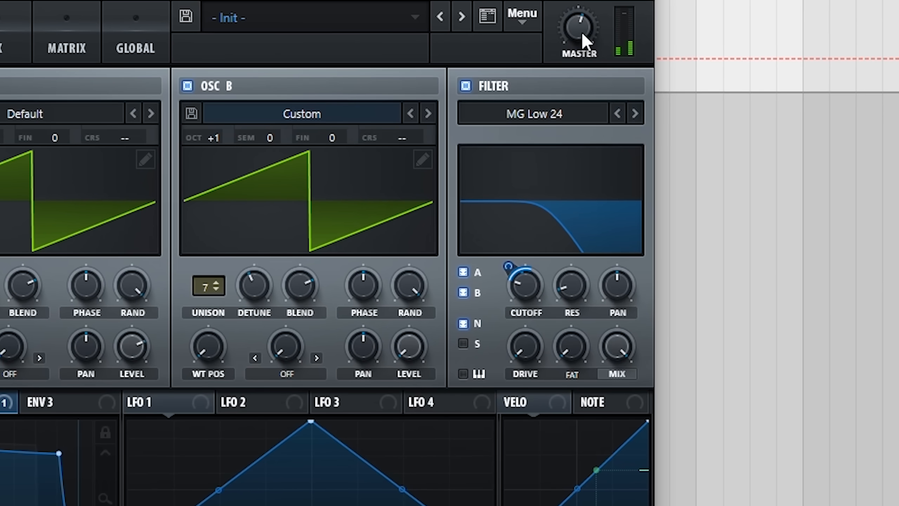
{"action": "left_click_drag", "start_coordinate": [587, 27], "coordinate": [576, 10]}
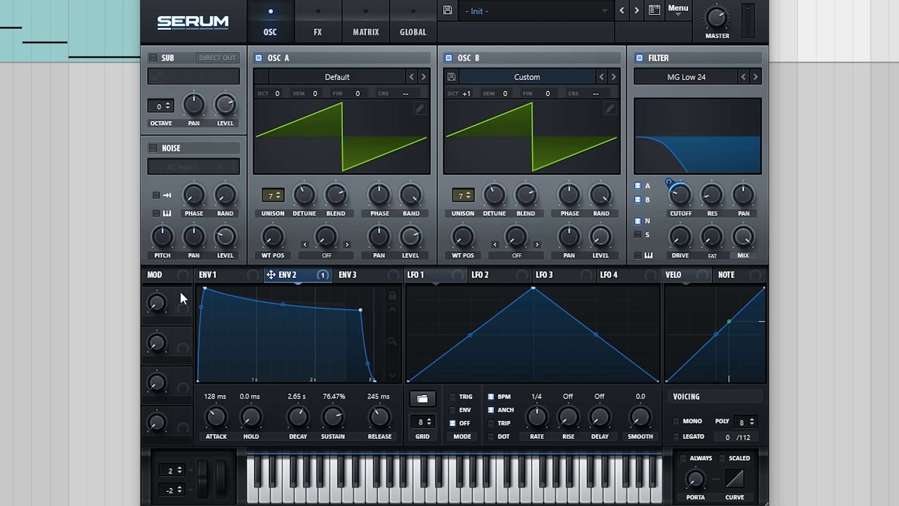
Step: Assign Macro 1 to oscillator B's level and try out the macro
{"action": "left_click_drag", "start_coordinate": [181, 294], "coordinate": [188, 299]}
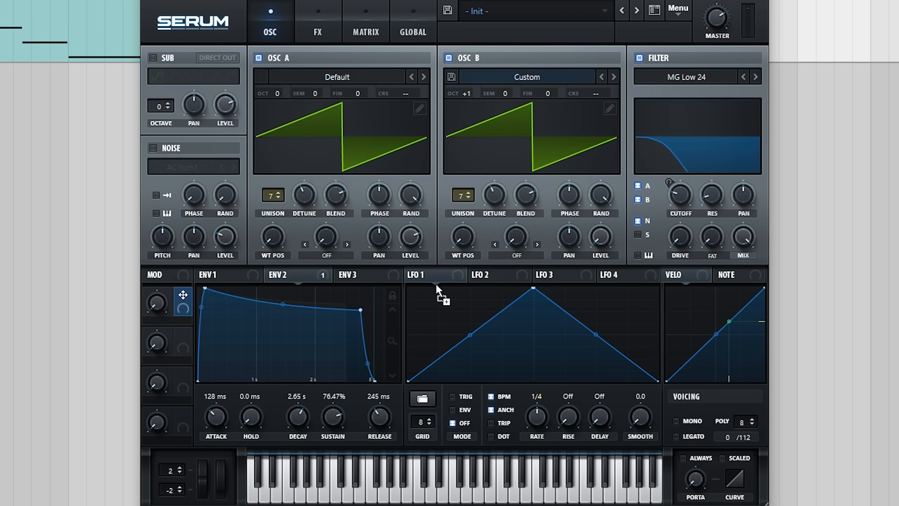
{"action": "left_click_drag", "start_coordinate": [593, 223], "coordinate": [576, 253]}
{"action": "mouse_move", "coordinate": [158, 300]}
{"action": "left_mouse_down"}
{"action": "mouse_move", "coordinate": [164, 124]}
{"action": "mouse_move", "coordinate": [155, 306]}
{"action": "left_mouse_up"}
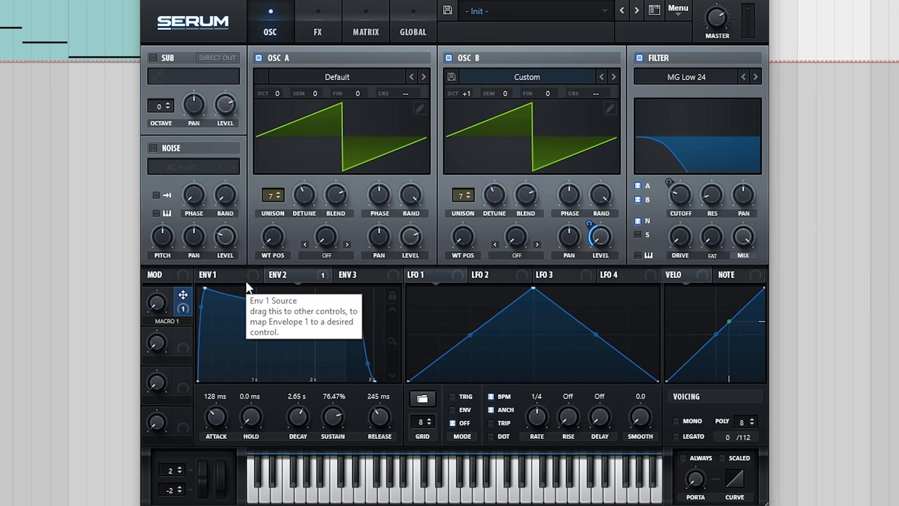
Step: Assign Macro 1 to the filter cutoff with a positive modulation amount
{"action": "left_click_drag", "start_coordinate": [247, 282], "coordinate": [627, 232]}
{"action": "left_click_drag", "start_coordinate": [680, 197], "coordinate": [679, 197]}
{"action": "left_click_drag", "start_coordinate": [669, 182], "coordinate": [663, 208]}
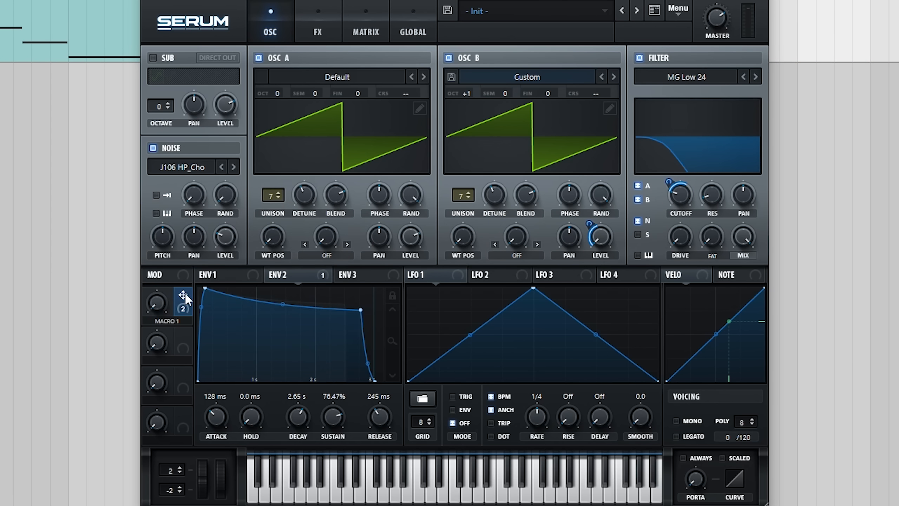
Step: Assign Macro 1 to the noise oscillator's level and sweep the macro to audition it
{"action": "left_click_drag", "start_coordinate": [229, 242], "coordinate": [208, 267]}
{"action": "left_click_drag", "start_coordinate": [157, 303], "coordinate": [140, 289]}
Step: Enable the Hyper/Dimension effect and assign Macro 1 to the Hyper mix with an amount of about 33
{"action": "left_click", "coordinate": [319, 30]}
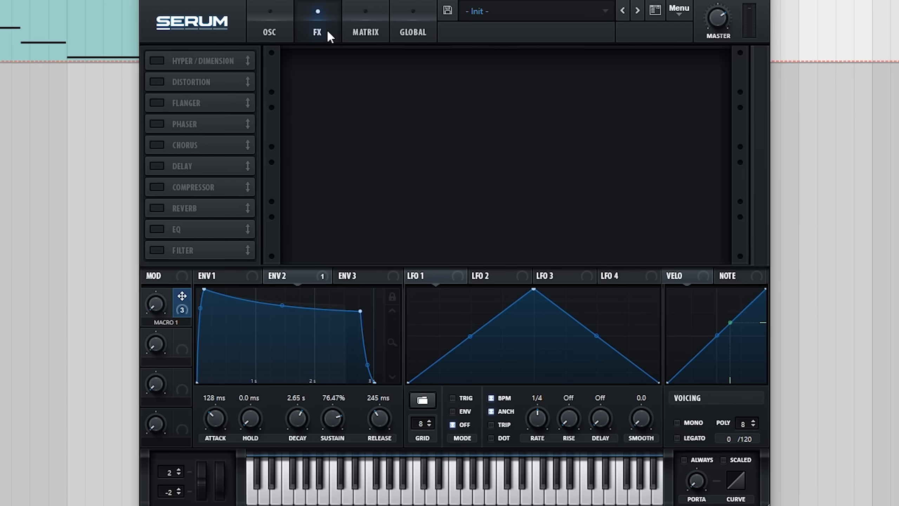
{"action": "left_click", "coordinate": [122, 71]}
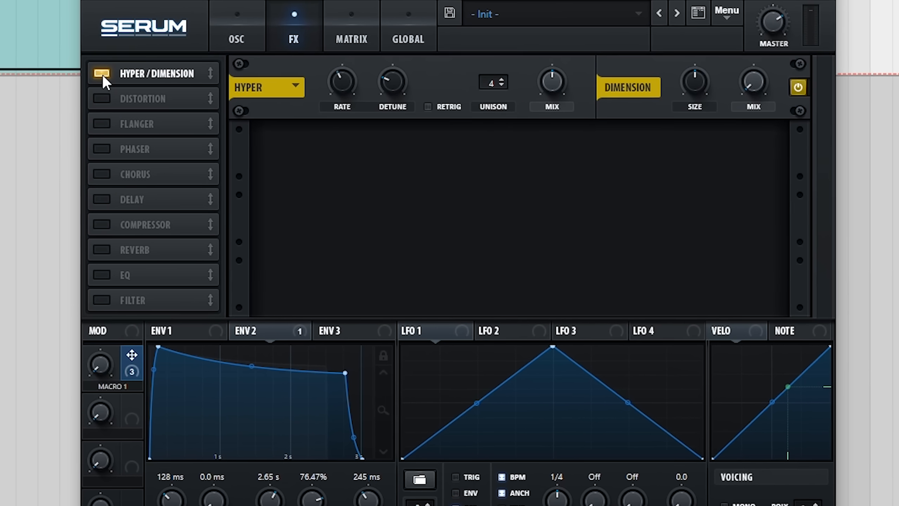
{"action": "left_click_drag", "start_coordinate": [149, 334], "coordinate": [532, 133]}
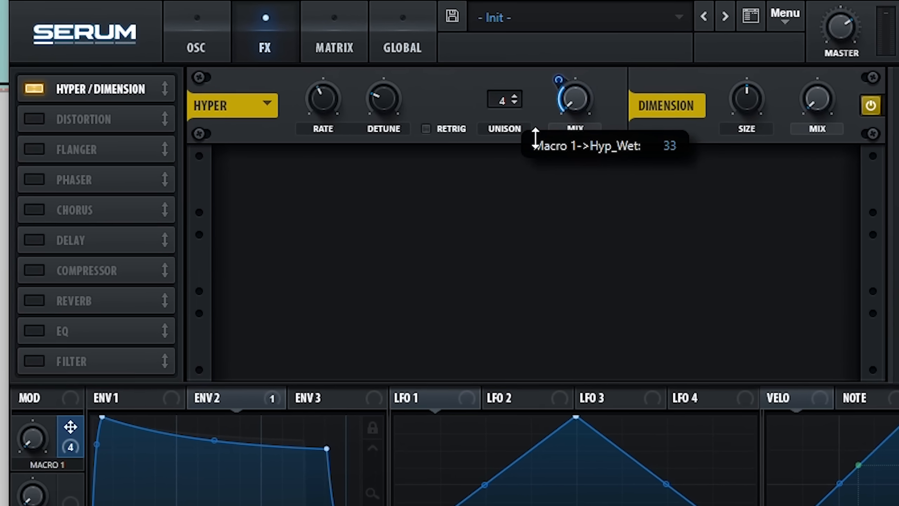
Step: Assign Macro 1 to the Dimension mix, reduce the Dimension size and audition the macro
{"action": "left_click_drag", "start_coordinate": [85, 414], "coordinate": [795, 139]}
{"action": "left_click_drag", "start_coordinate": [775, 104], "coordinate": [748, 184]}
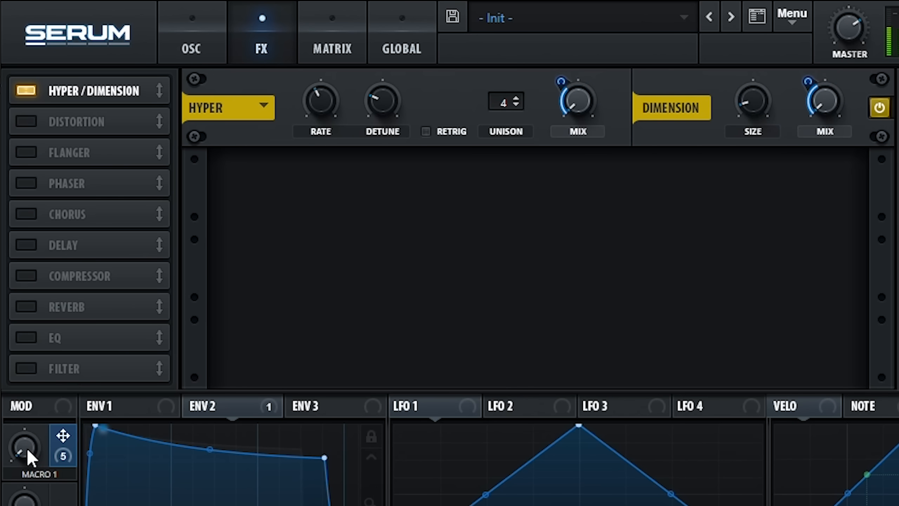
{"action": "mouse_move", "coordinate": [27, 448]}
{"action": "left_mouse_down"}
{"action": "mouse_move", "coordinate": [24, 187]}
{"action": "mouse_move", "coordinate": [15, 445]}
{"action": "left_mouse_up"}
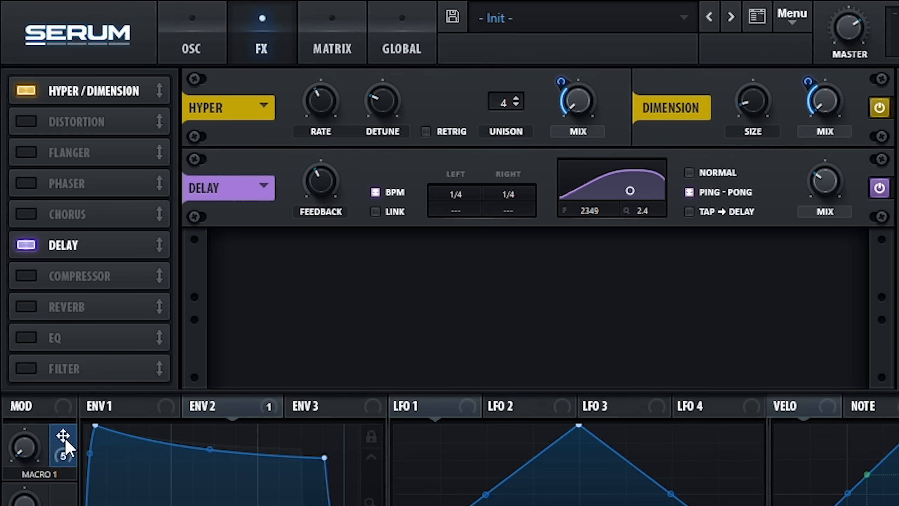
Step: Assign Macro 1 to the ping-pong delay's mix and feedback, and audition the macro
{"action": "left_click_drag", "start_coordinate": [66, 447], "coordinate": [820, 191]}
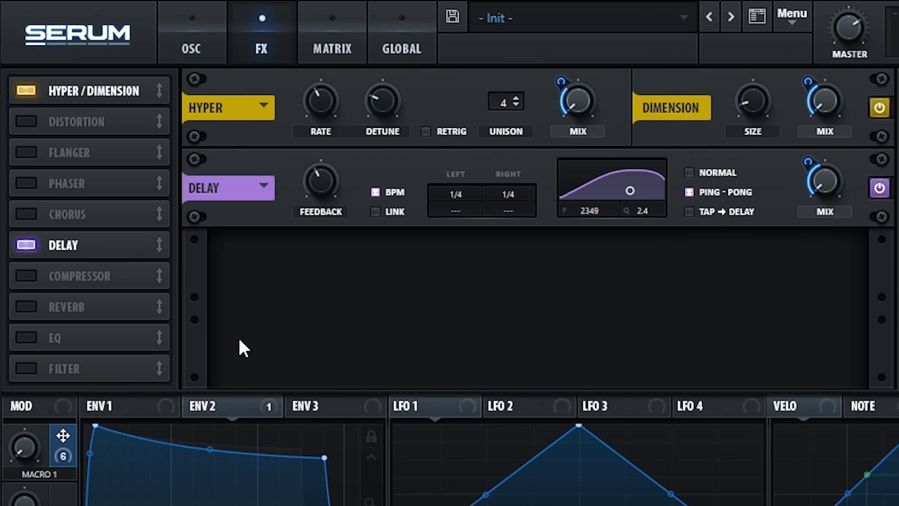
{"action": "left_click_drag", "start_coordinate": [63, 439], "coordinate": [308, 181]}
{"action": "left_click_drag", "start_coordinate": [24, 446], "coordinate": [42, 203]}
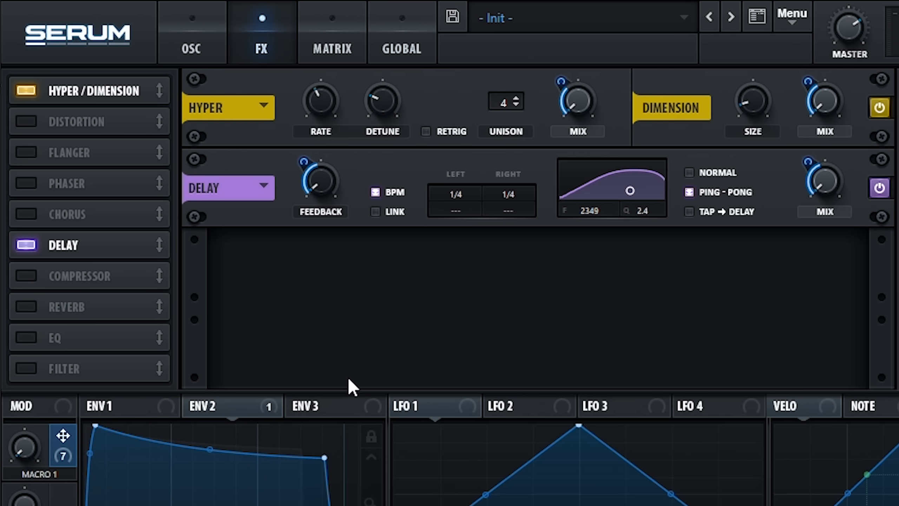
Step: Enable the chorus with a slightly lower mix, audition Macro 1 and return to the oscillator page
{"action": "left_click", "coordinate": [26, 214]}
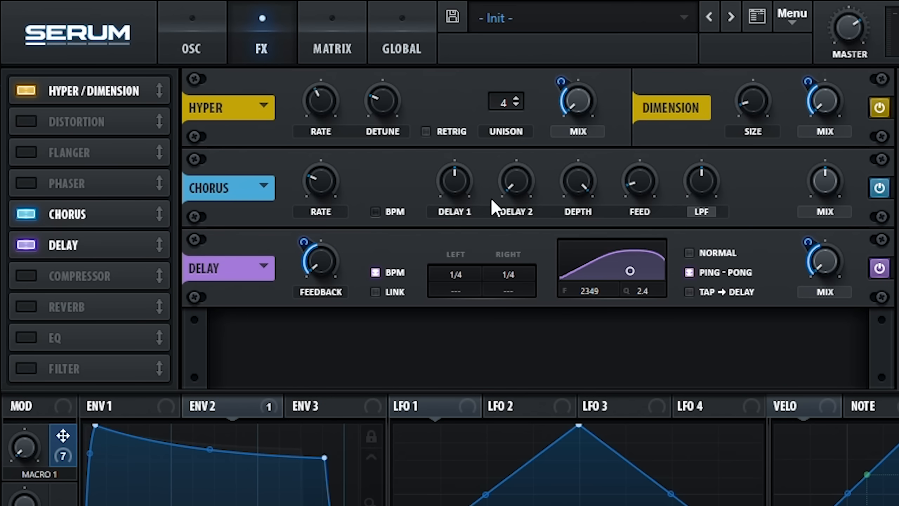
{"action": "left_click_drag", "start_coordinate": [827, 188], "coordinate": [821, 199]}
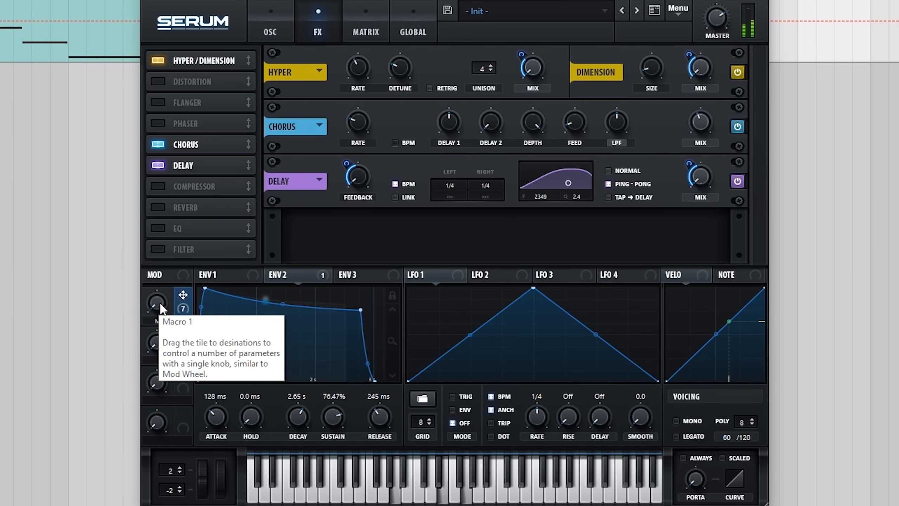
{"action": "mouse_move", "coordinate": [160, 305]}
{"action": "left_mouse_down"}
{"action": "mouse_move", "coordinate": [164, 129]}
{"action": "mouse_move", "coordinate": [157, 297]}
{"action": "left_mouse_up"}
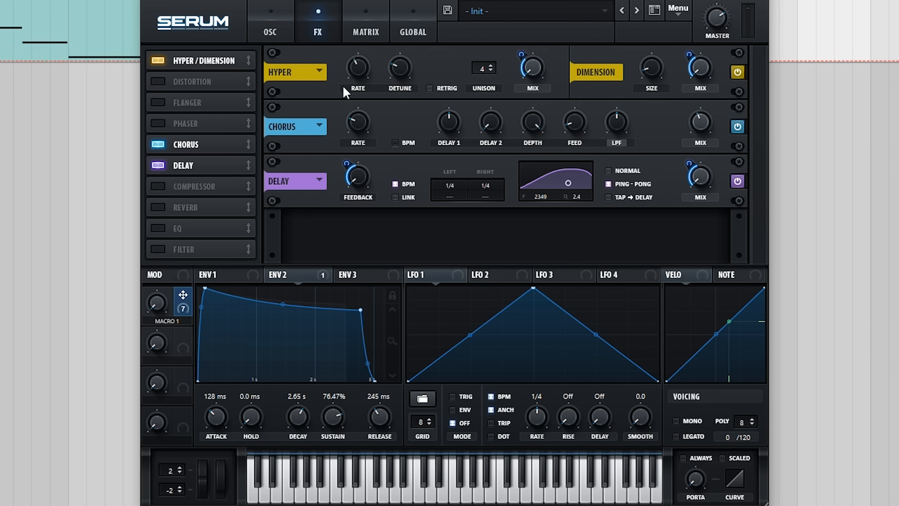
{"action": "left_click", "coordinate": [274, 31]}
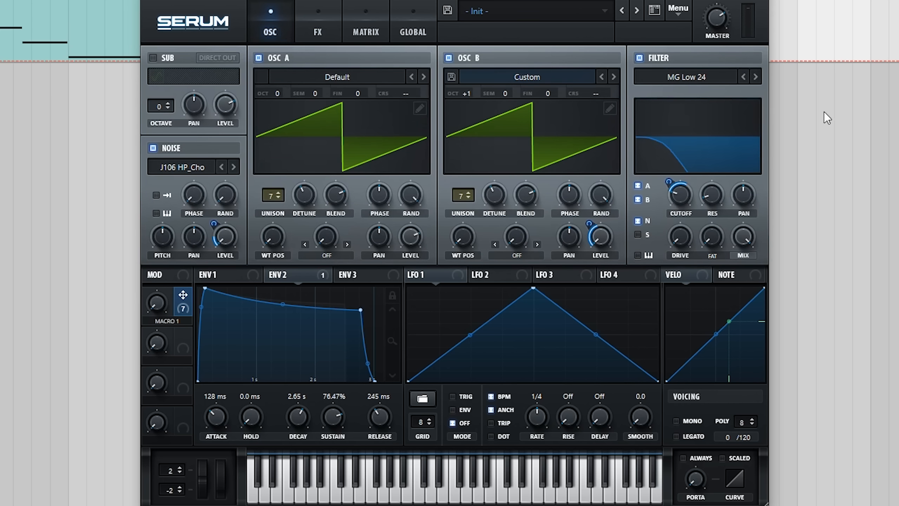